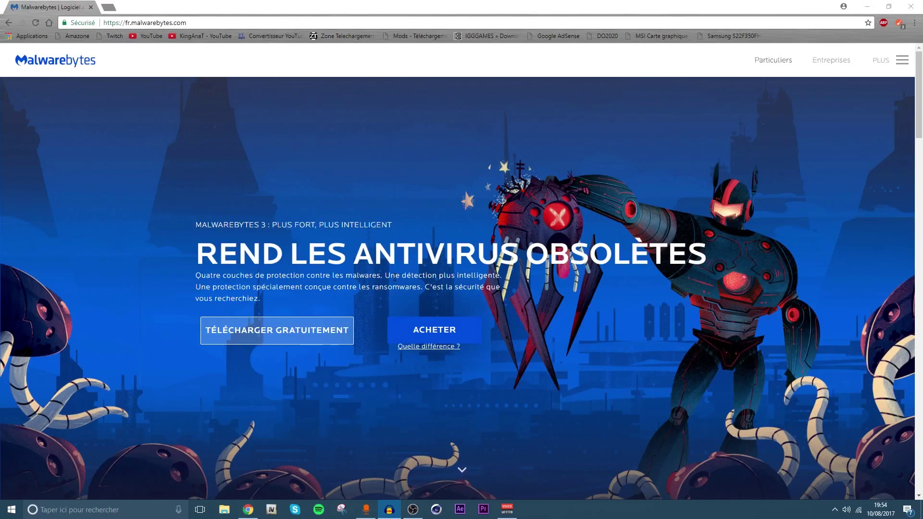
- Download the free Malwarebytes installer through the CNET download page and save it on the desktop
{"action": "left_click", "coordinate": [306, 332]}
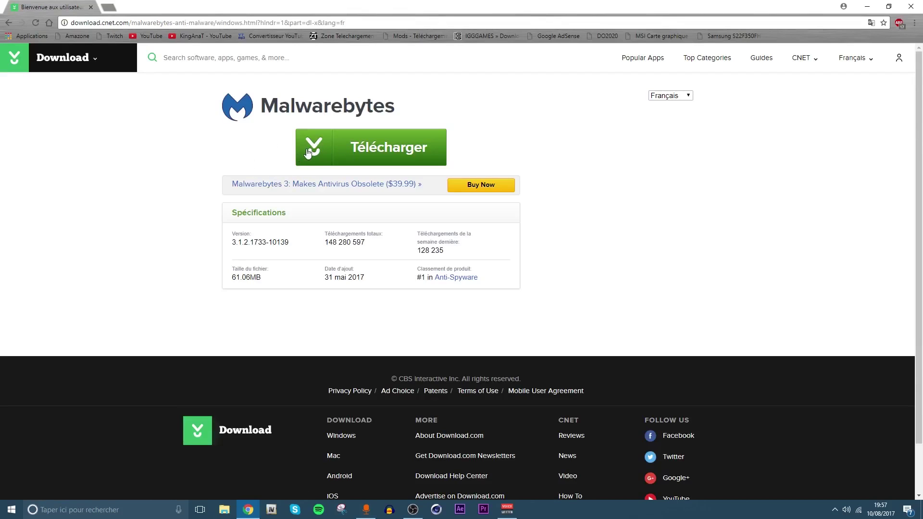
{"action": "left_click", "coordinate": [345, 150]}
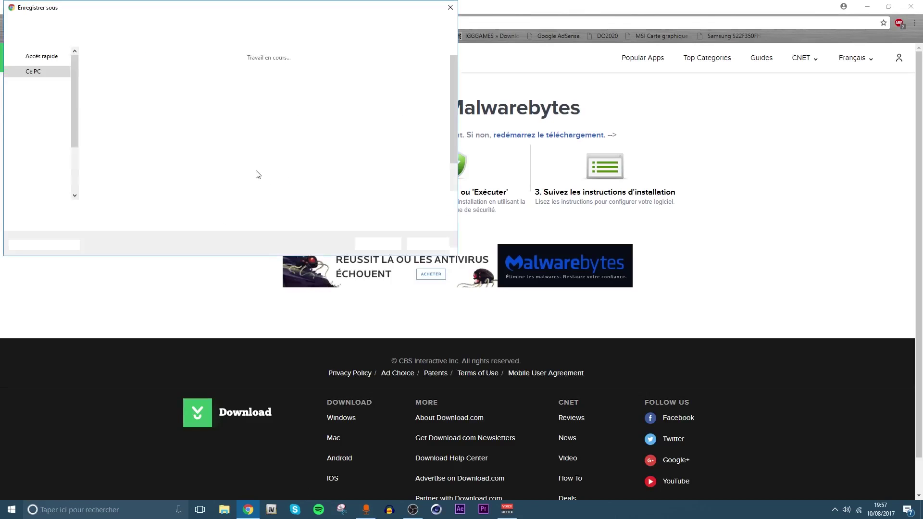
{"action": "left_click", "coordinate": [376, 244]}
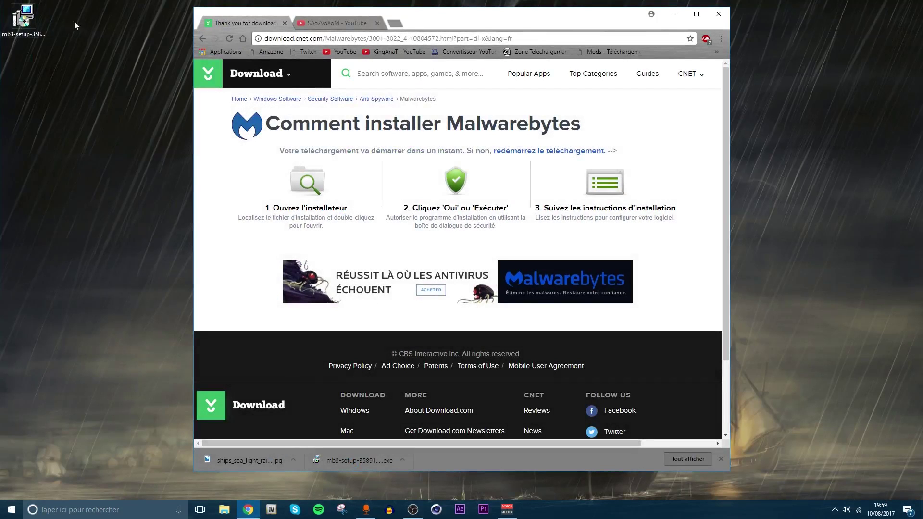
- Minimise the browser and launch the mb3-setup installer from the desktop with Français as the wizard language
{"action": "left_click", "coordinate": [674, 14]}
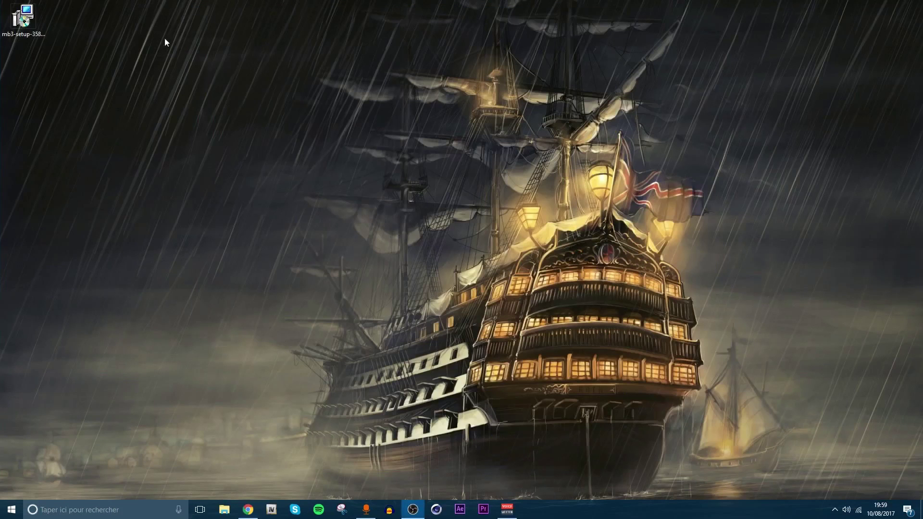
{"action": "double_click", "coordinate": [27, 33]}
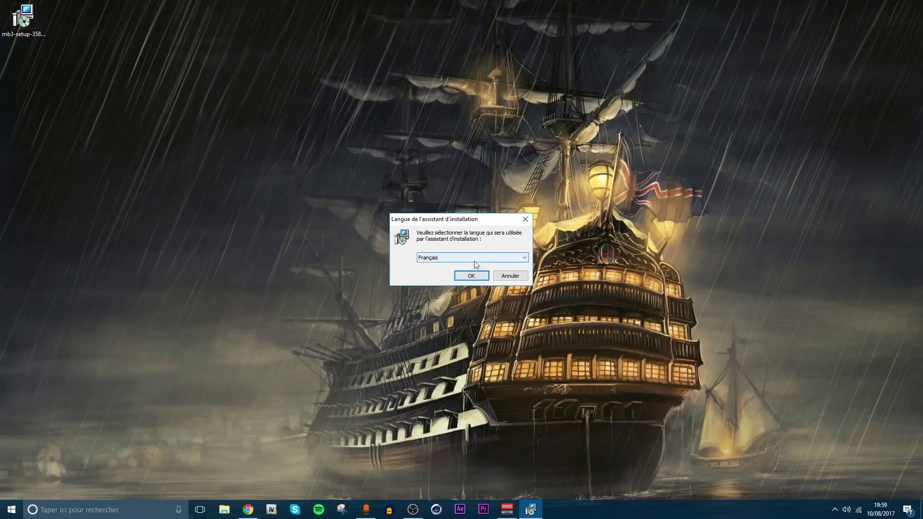
{"action": "left_click", "coordinate": [458, 262]}
{"action": "left_click", "coordinate": [439, 264]}
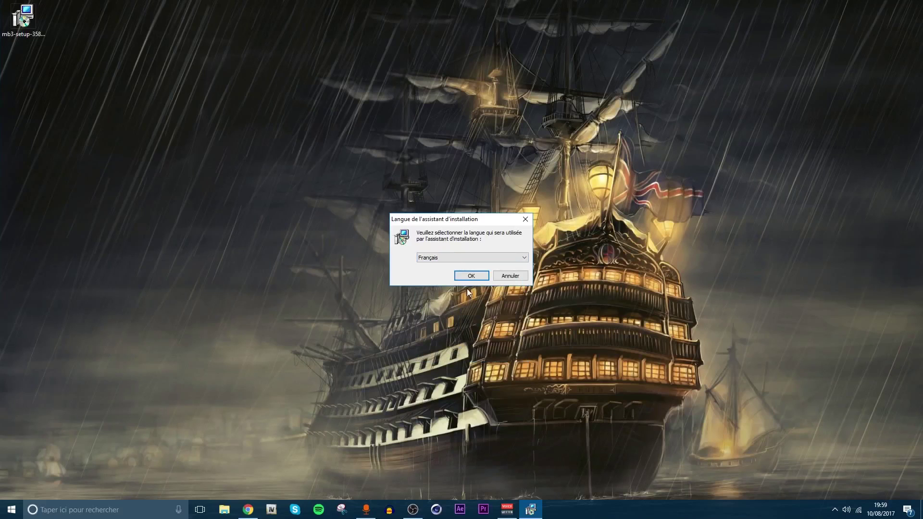
{"action": "left_click", "coordinate": [470, 275]}
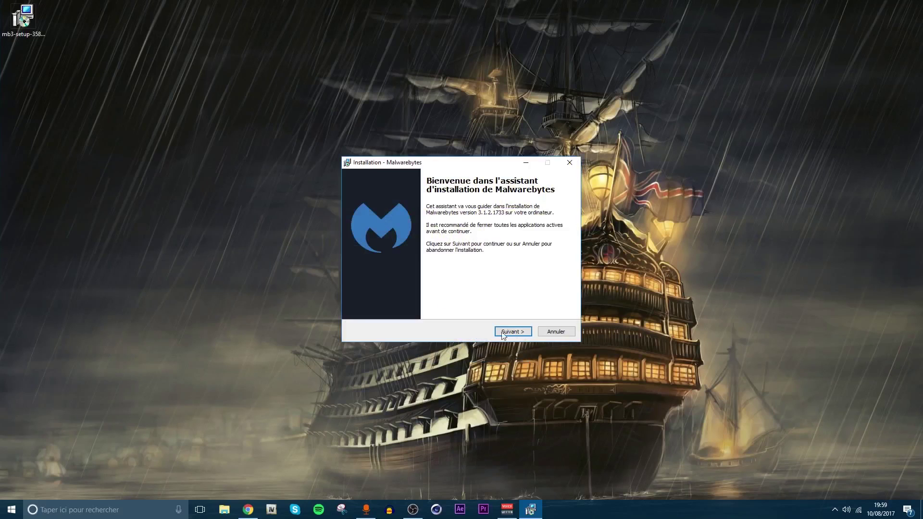
- Go through the Malwarebytes setup, accepting the licence terms and keeping the desktop icon option, and quit the wizard before installing
{"action": "left_click", "coordinate": [518, 332]}
{"action": "left_click", "coordinate": [399, 302]}
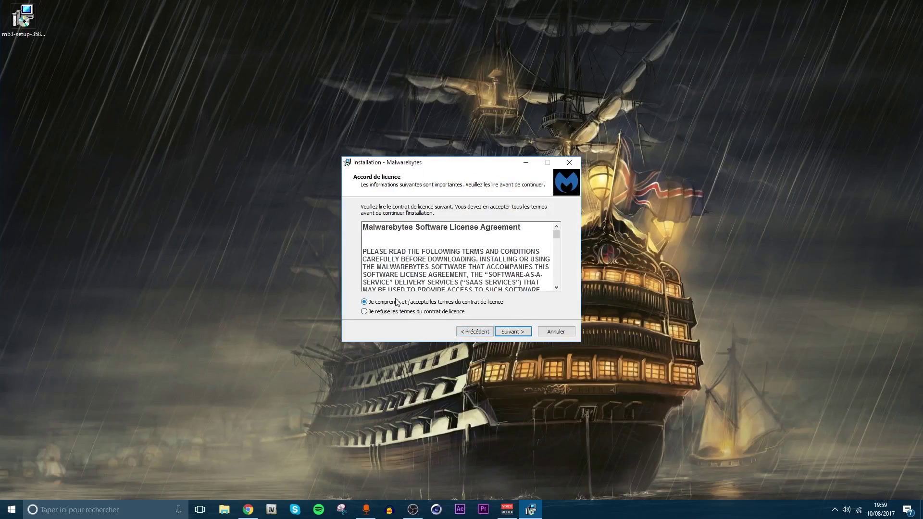
{"action": "left_click", "coordinate": [517, 333]}
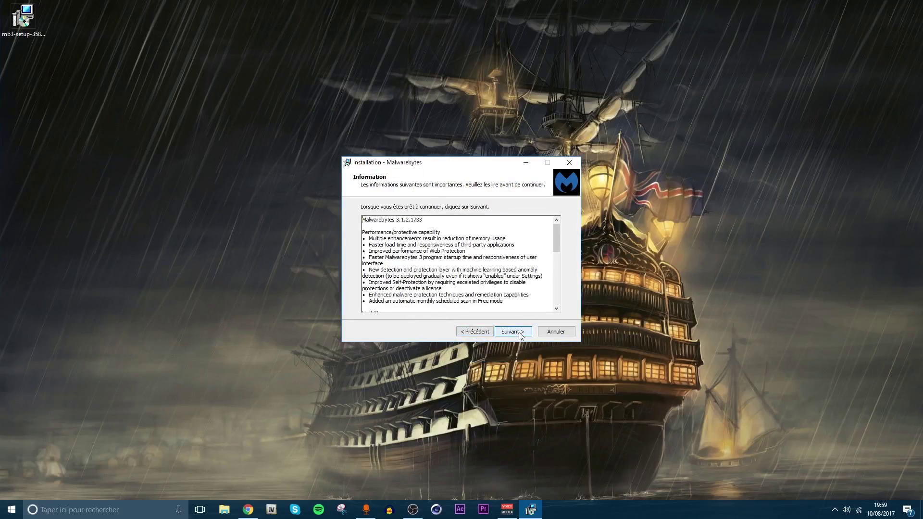
{"action": "left_click", "coordinate": [519, 333]}
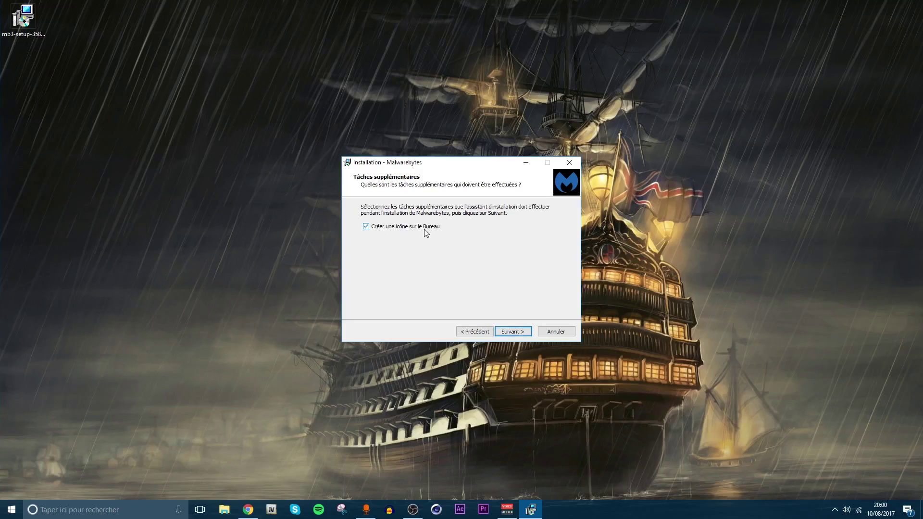
{"action": "left_click", "coordinate": [518, 335]}
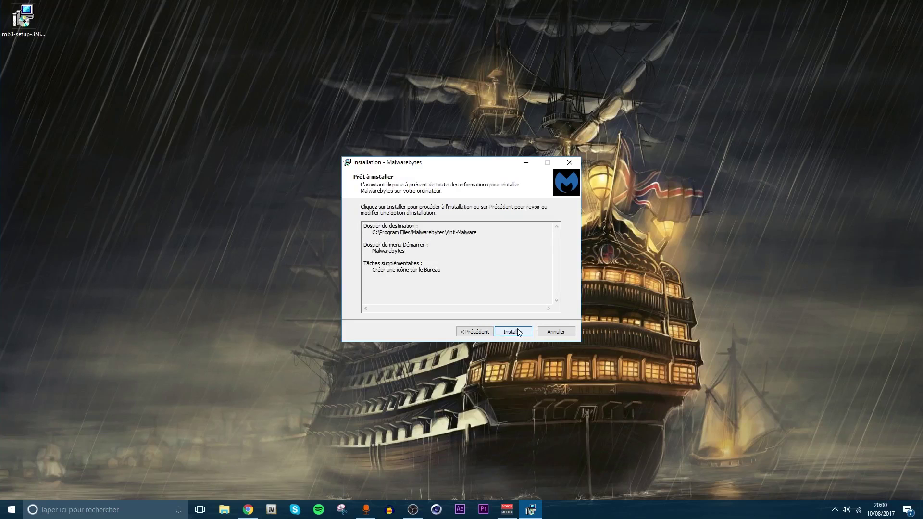
{"action": "left_click", "coordinate": [543, 333]}
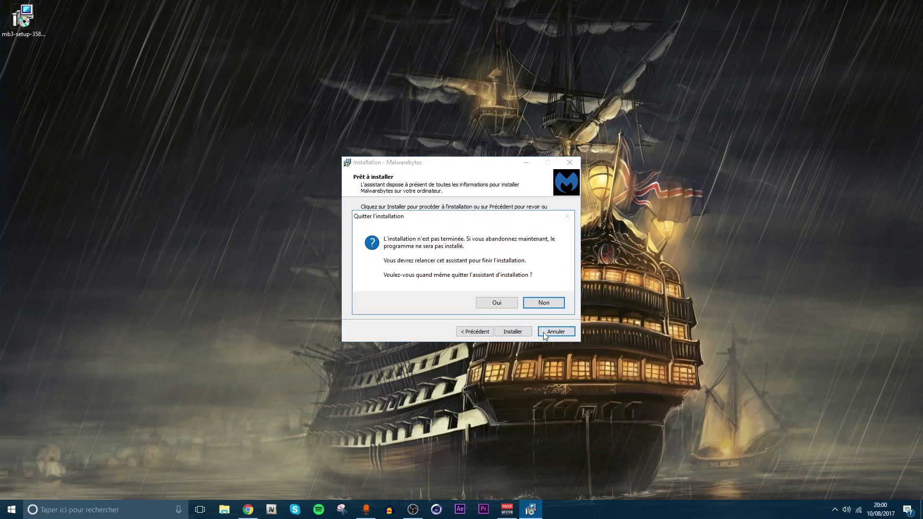
{"action": "left_click", "coordinate": [500, 304]}
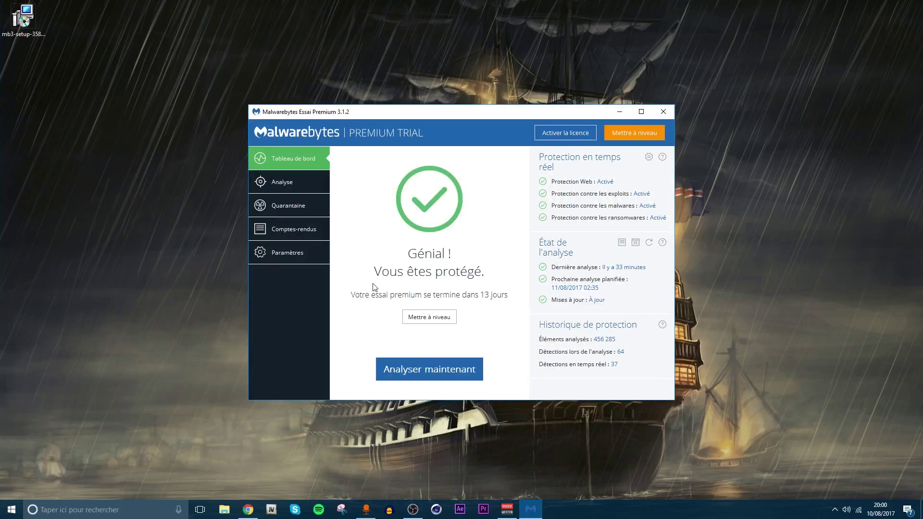
- Start an Analyse des menaces scan in Malwarebytes and cancel it while it is running
{"action": "left_click", "coordinate": [310, 176]}
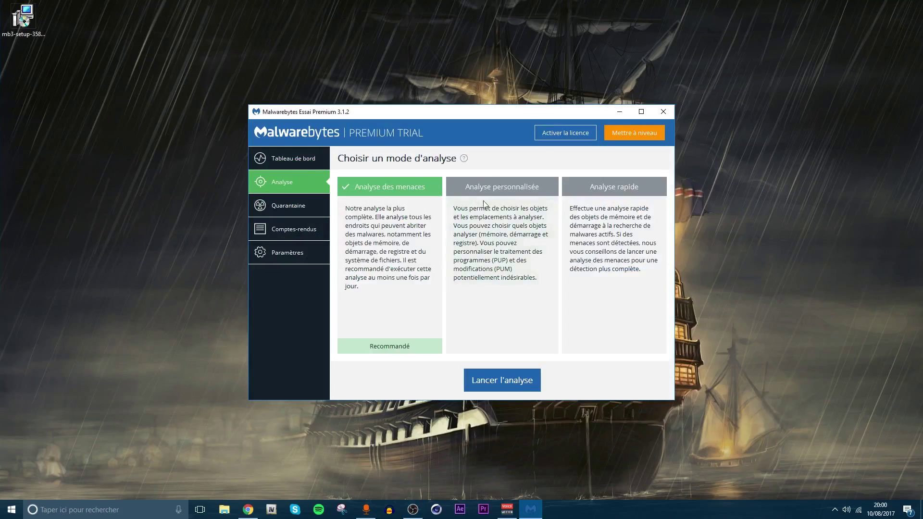
{"action": "left_click", "coordinate": [298, 158]}
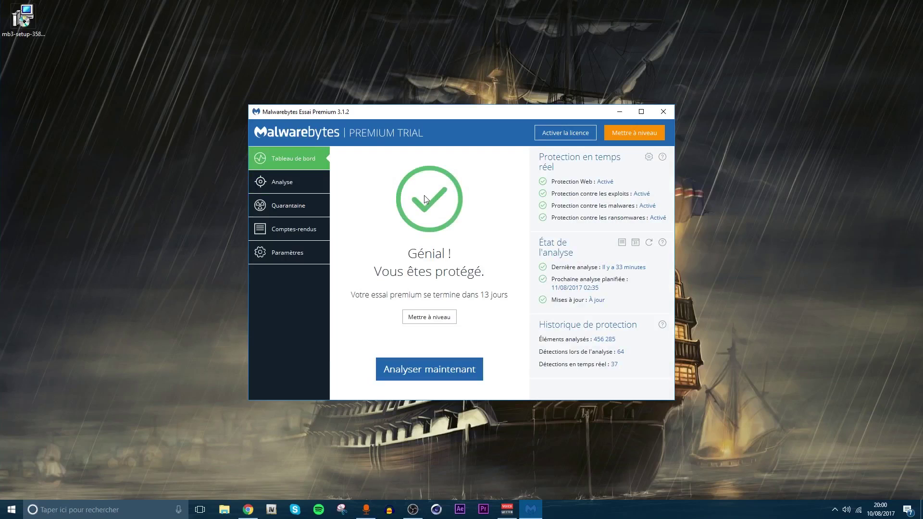
{"action": "left_click", "coordinate": [325, 188]}
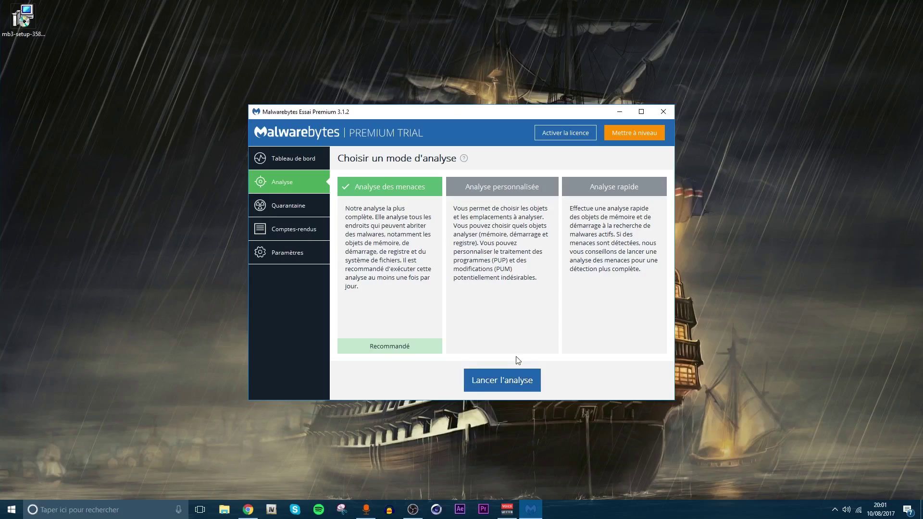
{"action": "left_click", "coordinate": [519, 381]}
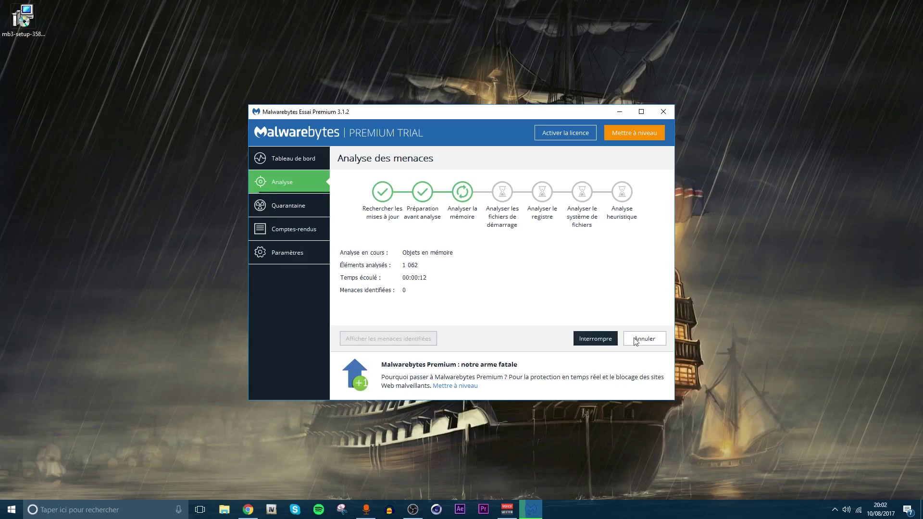
{"action": "left_click", "coordinate": [636, 338]}
{"action": "left_click", "coordinate": [472, 263]}
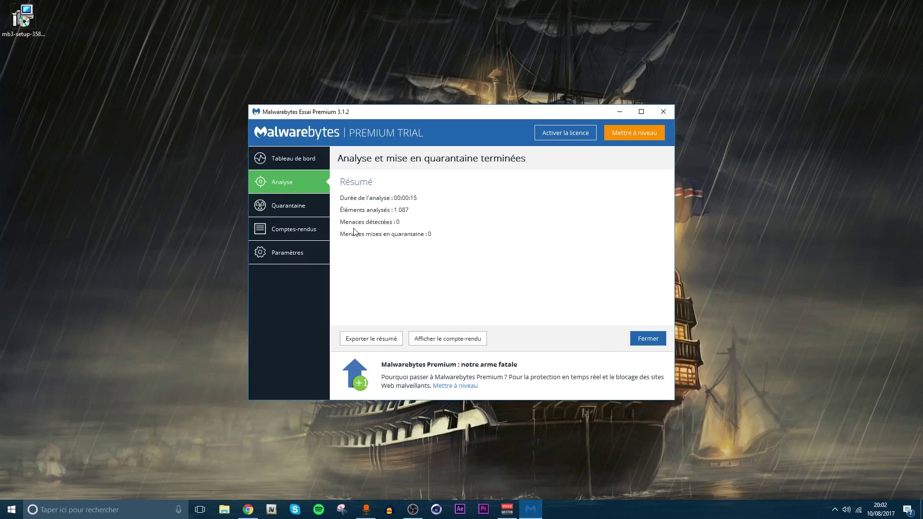
- Review the list of items held in the Malwarebytes quarantine
{"action": "left_click_drag", "start_coordinate": [270, 113], "coordinate": [264, 108]}
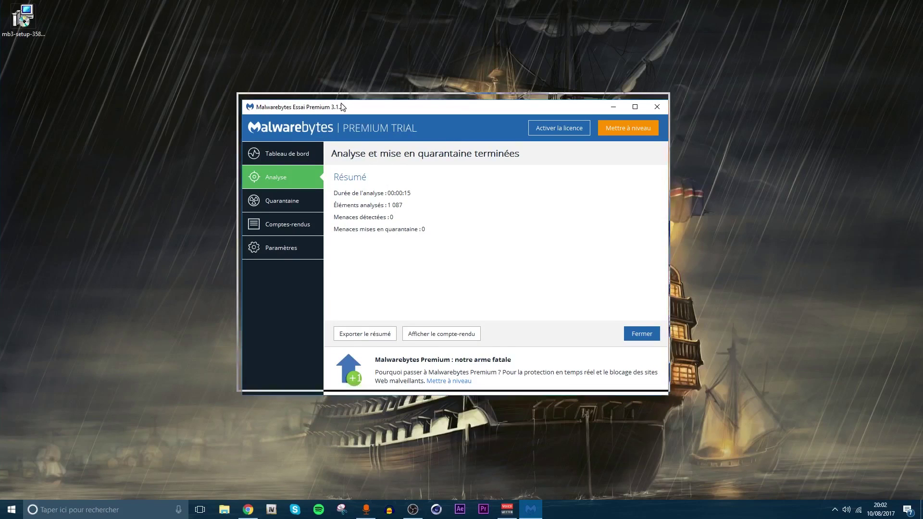
{"action": "left_click_drag", "start_coordinate": [360, 116], "coordinate": [358, 109]}
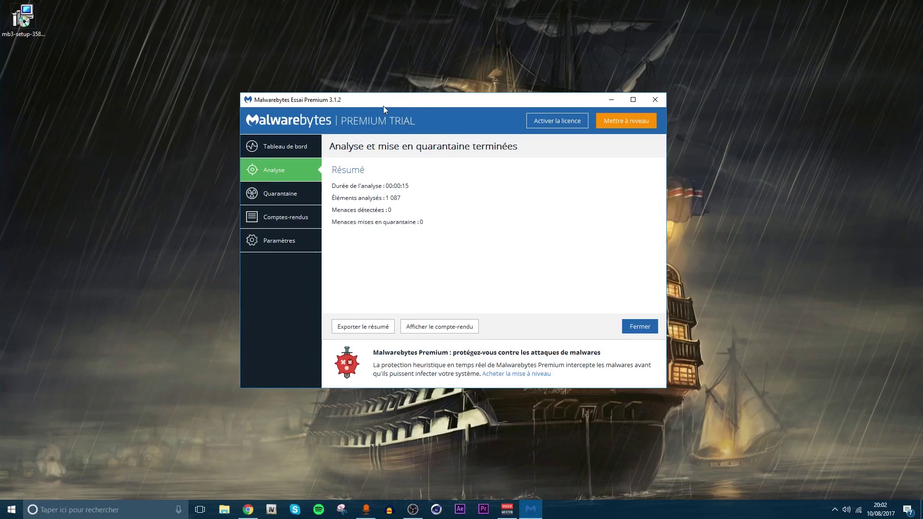
{"action": "left_click_drag", "start_coordinate": [383, 106], "coordinate": [382, 108]}
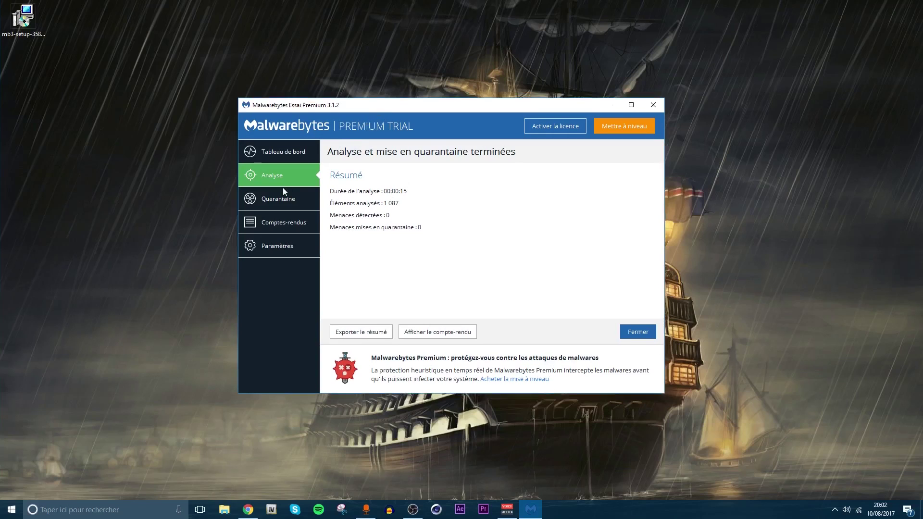
{"action": "left_click", "coordinate": [262, 200]}
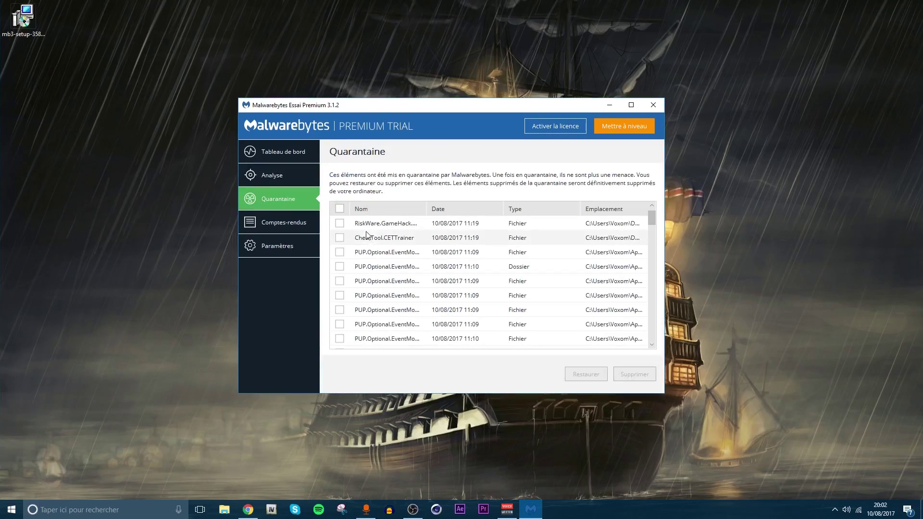
{"action": "mouse_move", "coordinate": [652, 221]}
{"action": "left_mouse_down"}
{"action": "mouse_move", "coordinate": [638, 348]}
{"action": "mouse_move", "coordinate": [648, 319]}
{"action": "mouse_move", "coordinate": [650, 217]}
{"action": "left_mouse_up"}
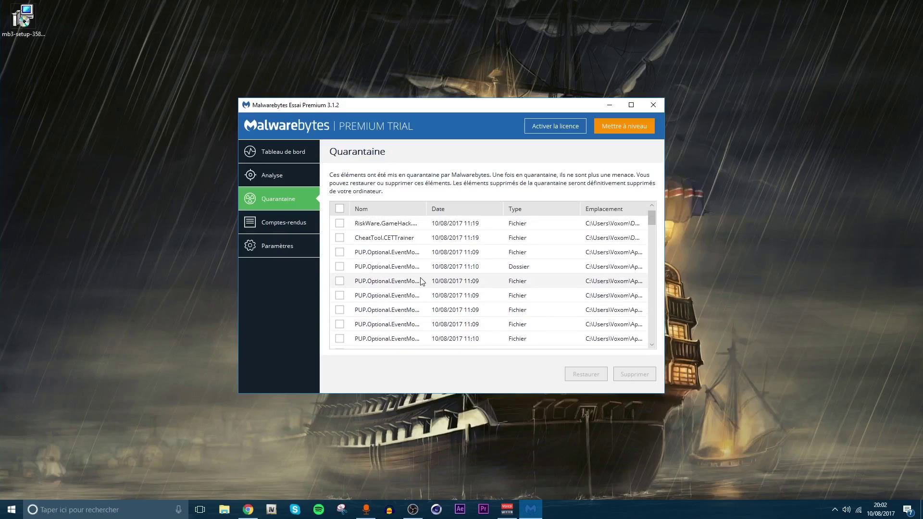
- Open the scan report dated 10/08/2017 19:27, read through its details, and close it
{"action": "left_click", "coordinate": [259, 223]}
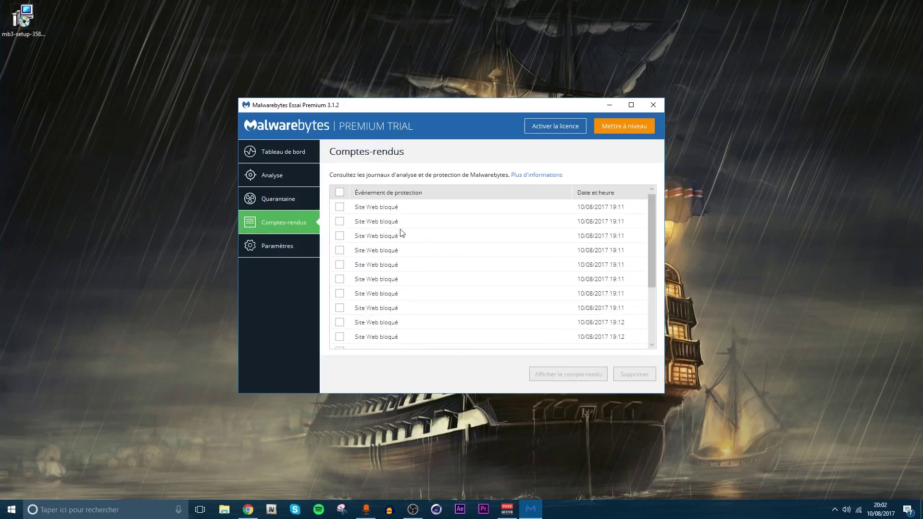
{"action": "left_click_drag", "start_coordinate": [648, 234], "coordinate": [643, 330]}
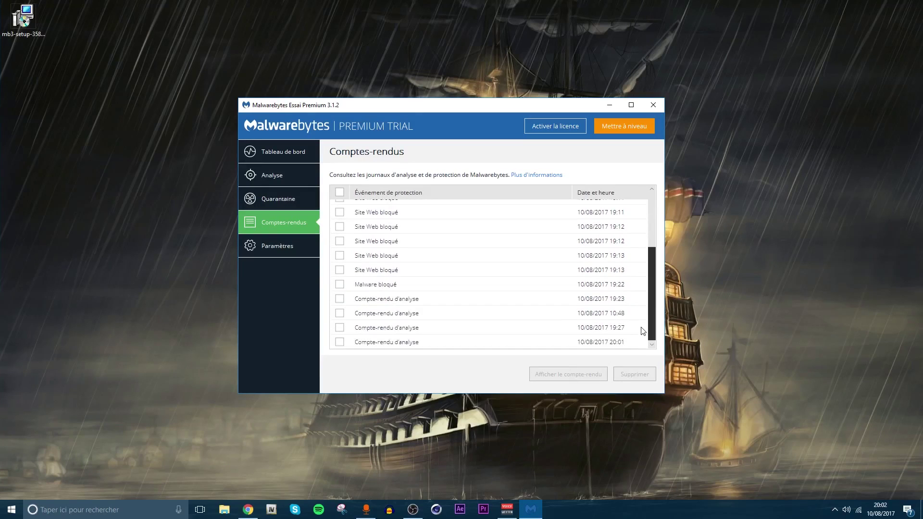
{"action": "left_click", "coordinate": [385, 327]}
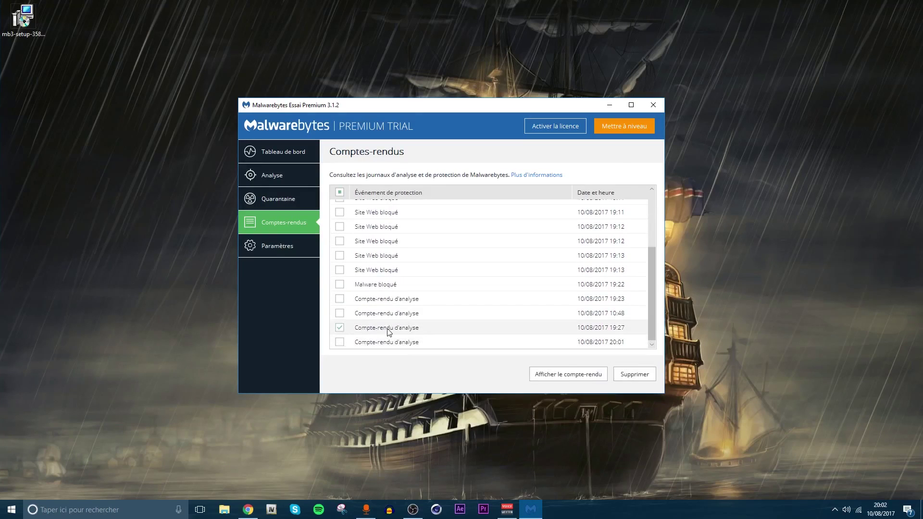
{"action": "double_click", "coordinate": [387, 328]}
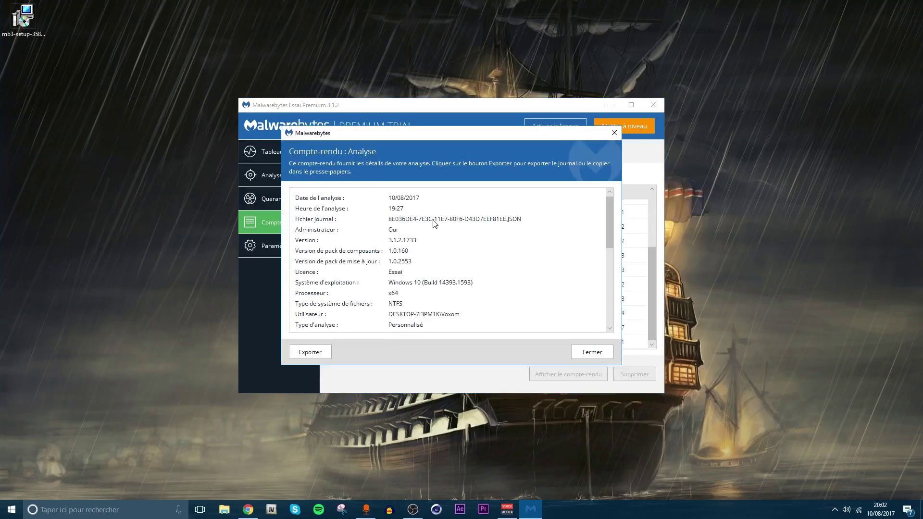
{"action": "scroll", "coordinate": [434, 226], "scroll_direction": "down", "scroll_amount": 3}
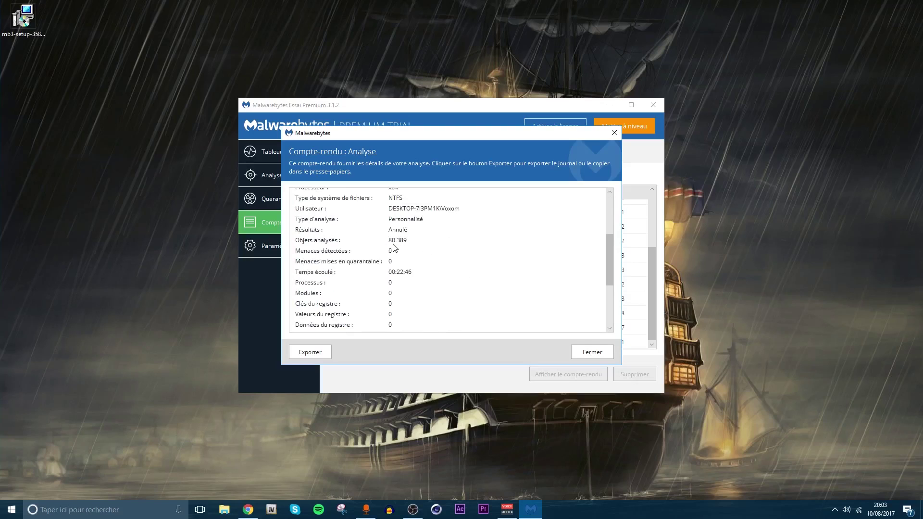
{"action": "left_click", "coordinate": [589, 356]}
- View the Application settings of Malwarebytes and return to the dashboard
{"action": "left_click", "coordinate": [299, 254]}
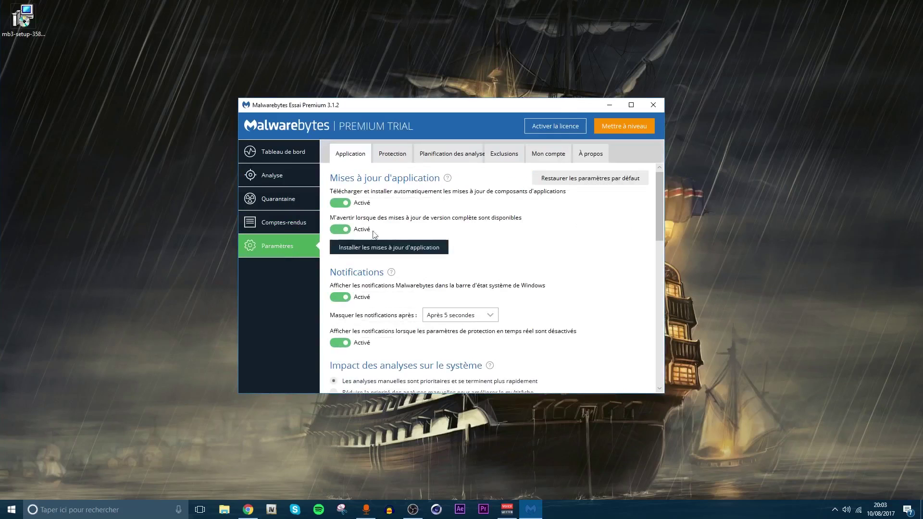
{"action": "left_click", "coordinate": [289, 153]}
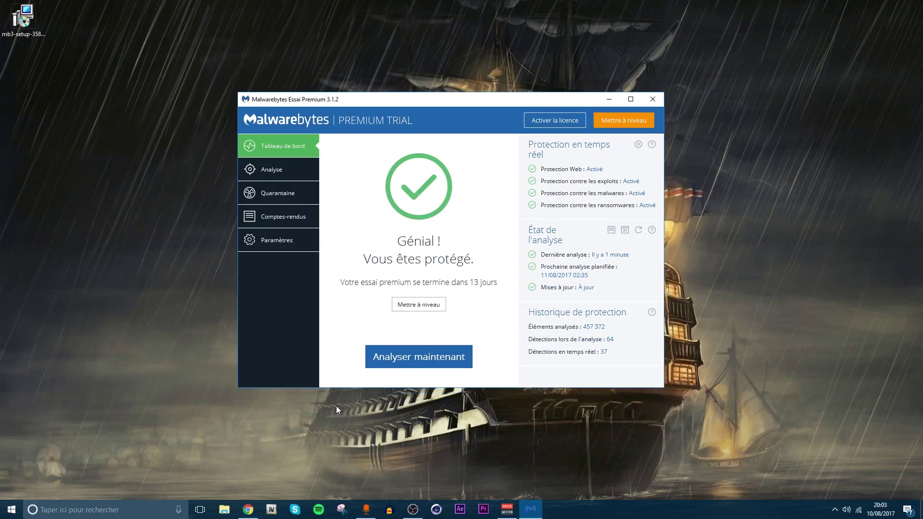
- Switch to Chrome, open the bookmarked IGGGAMES site in a new tab, maximise the window, and close the downloads bar
{"action": "left_click", "coordinate": [248, 509]}
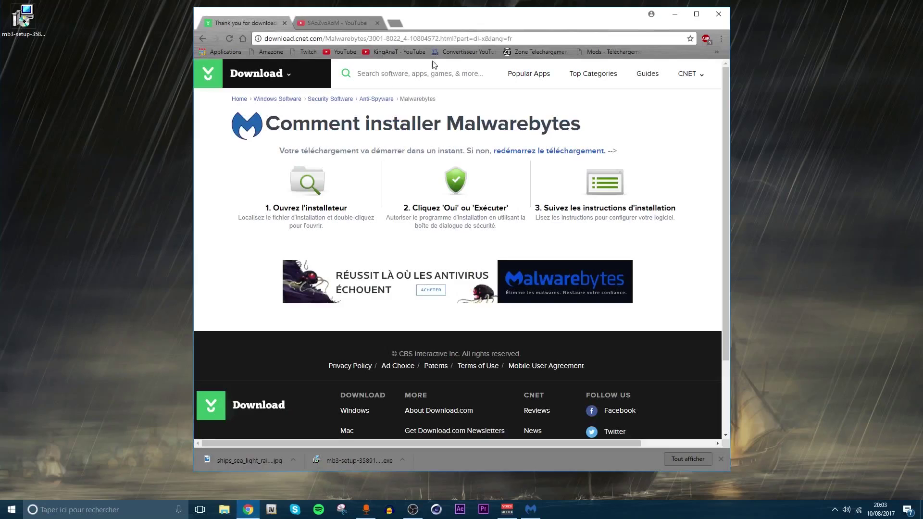
{"action": "left_click", "coordinate": [452, 28]}
{"action": "left_click", "coordinate": [699, 57]}
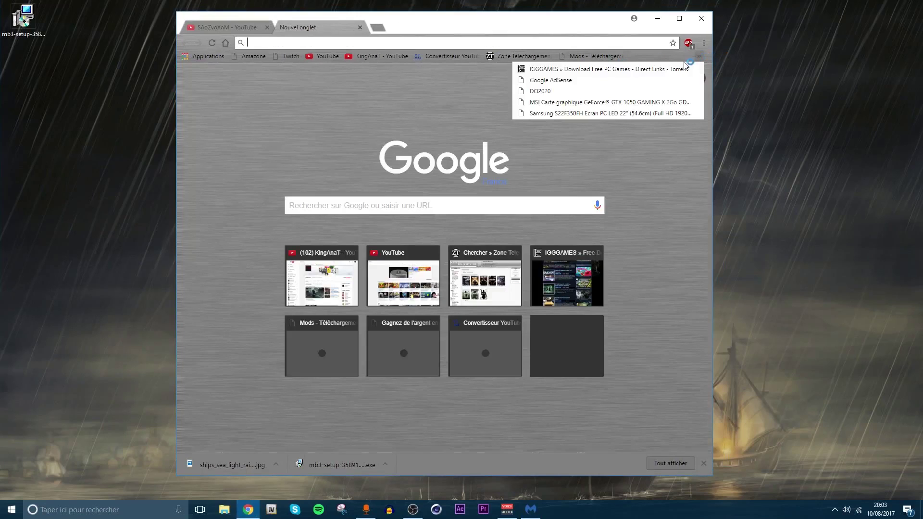
{"action": "left_click", "coordinate": [550, 72]}
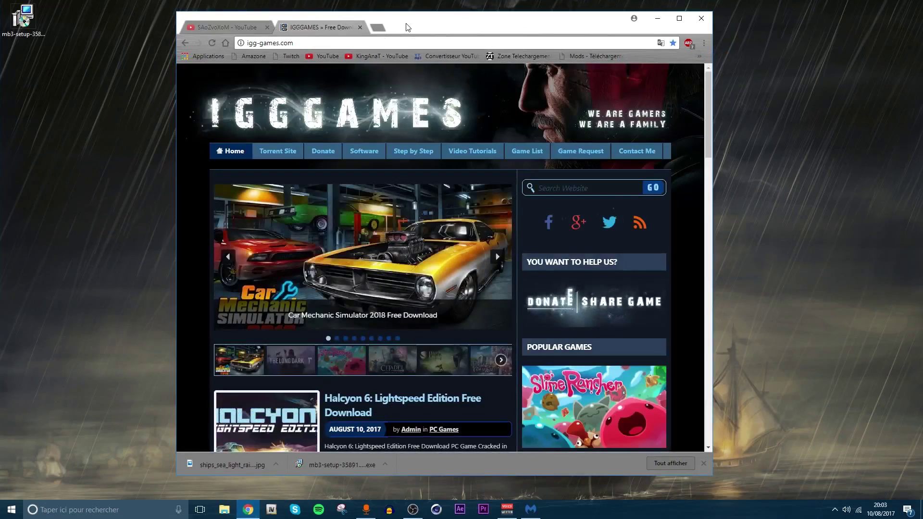
{"action": "left_click_drag", "start_coordinate": [404, 25], "coordinate": [411, 1]}
{"action": "left_click", "coordinate": [913, 487]}
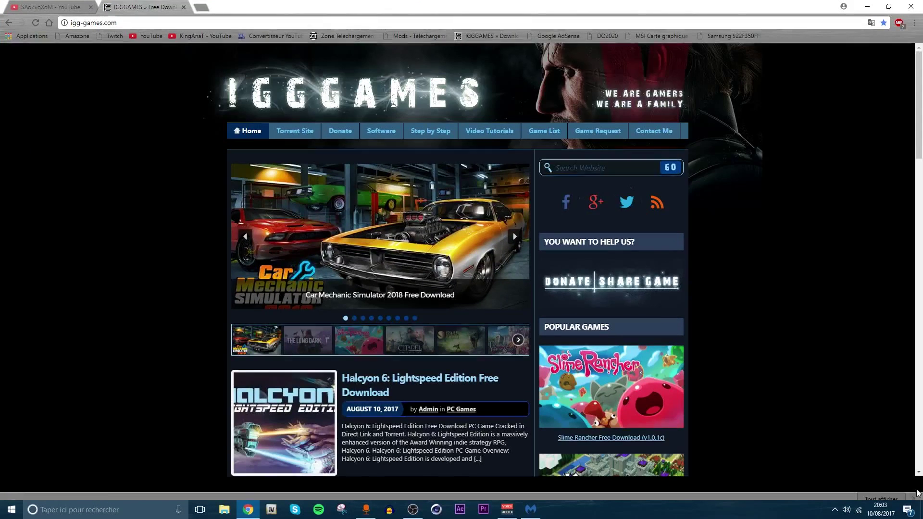
- Look through the Halcyon 6: Lightspeed Edition game page and go back to the IGGGAMES home page
{"action": "scroll", "coordinate": [412, 260], "scroll_direction": "down", "scroll_amount": 3}
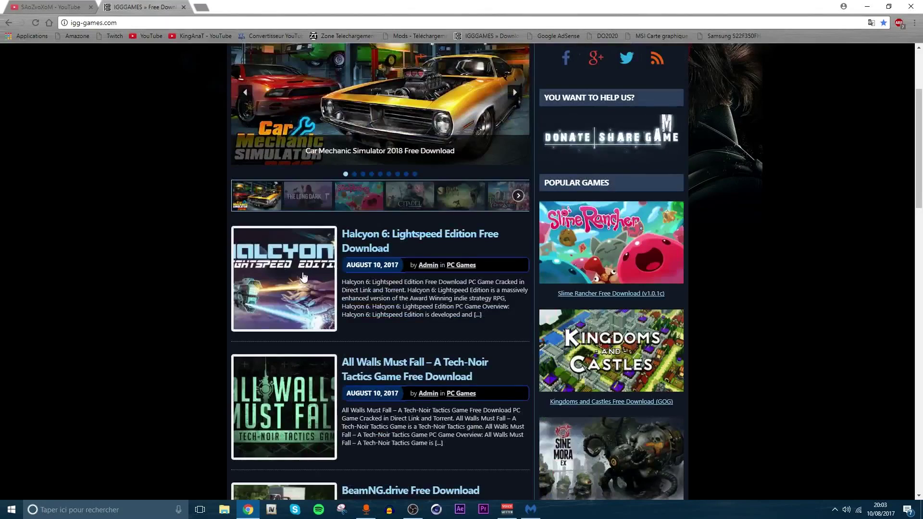
{"action": "left_click", "coordinate": [303, 274]}
{"action": "scroll", "coordinate": [304, 272], "scroll_direction": "down", "scroll_amount": 5}
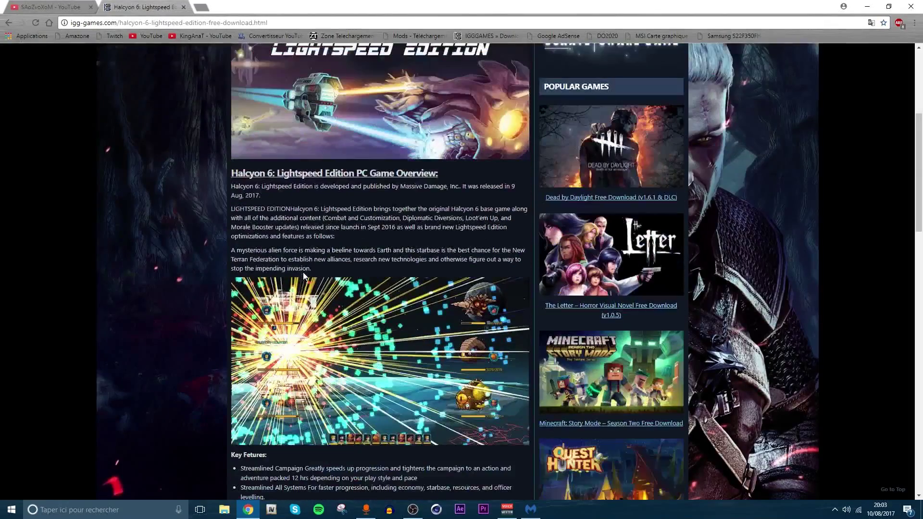
{"action": "key", "text": "alt+Left"}
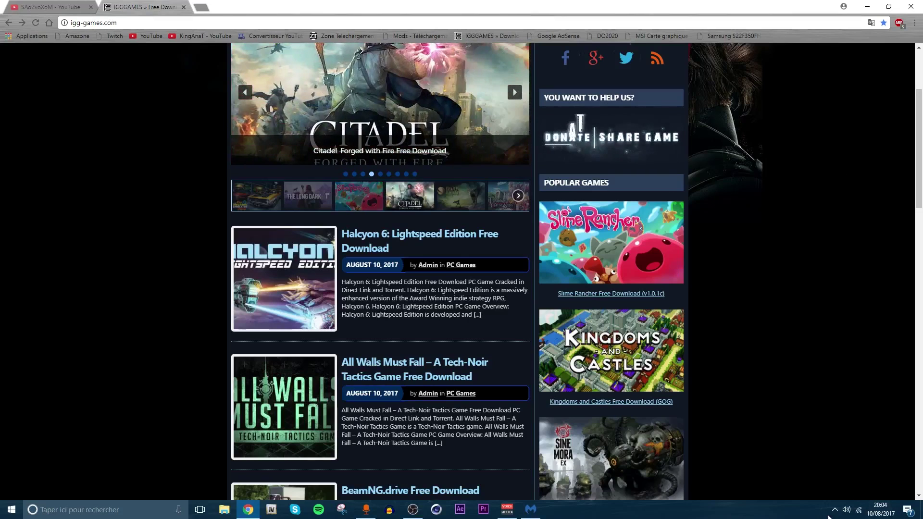
- Check the Malwarebytes icon among the hidden system tray icons and minimise Chrome to return to the Malwarebytes dashboard
{"action": "left_click", "coordinate": [835, 509]}
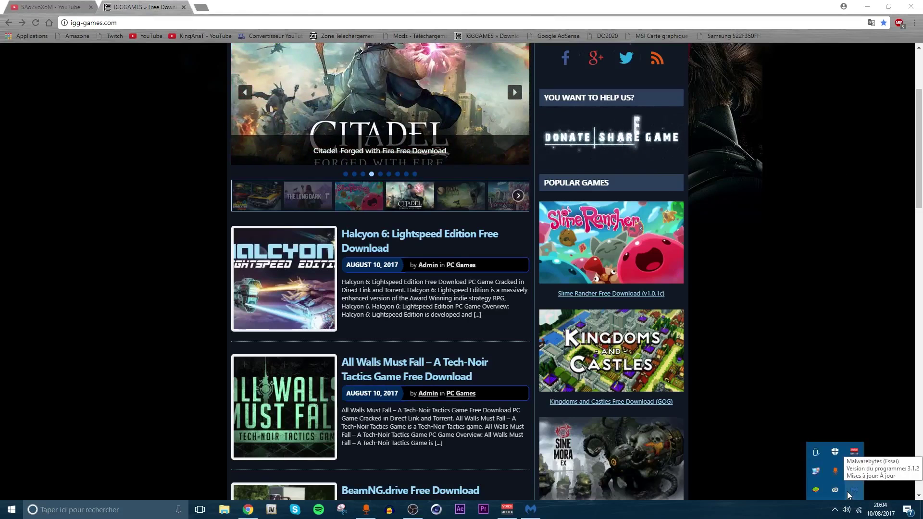
{"action": "left_click", "coordinate": [866, 6]}
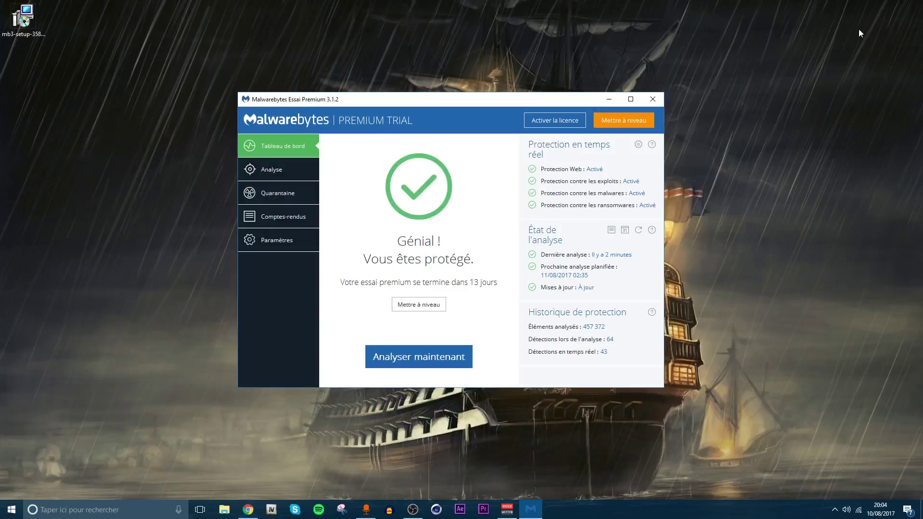